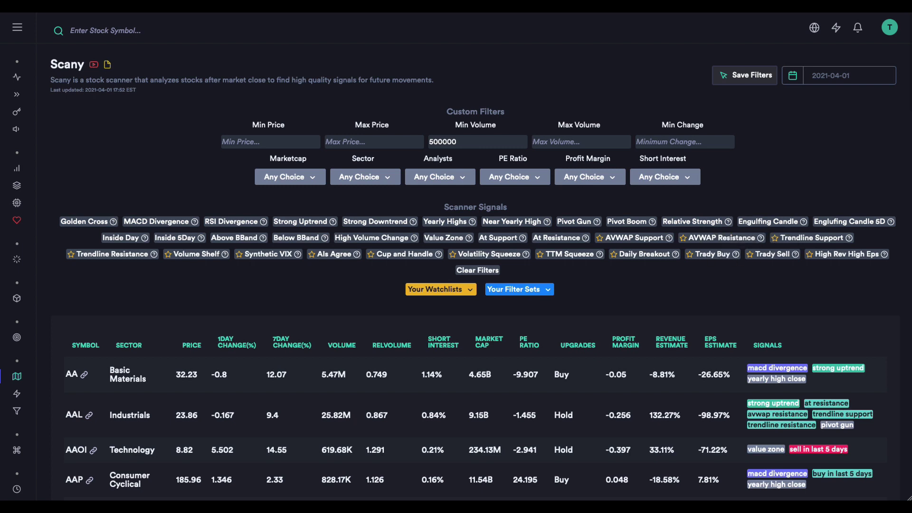
Filter Scany to the Trady Buy and At Support signals and browse the 20 results
click(713, 255)
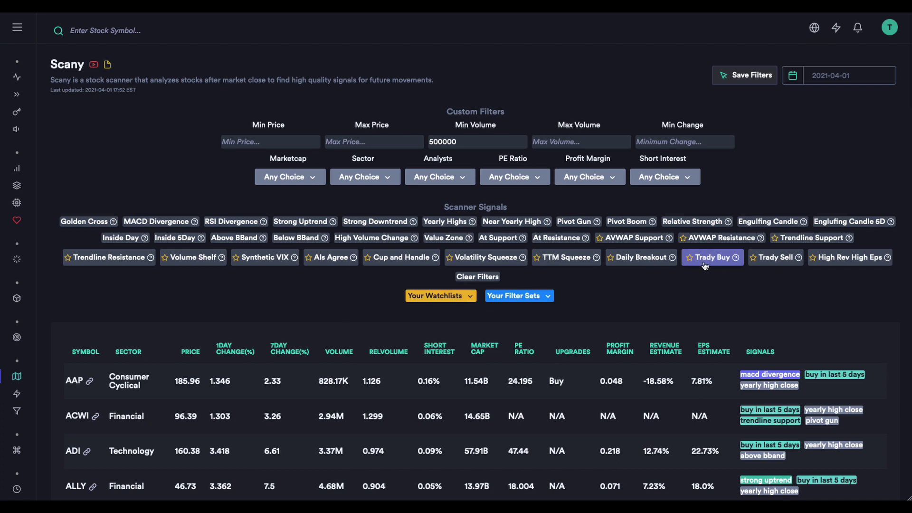
click(501, 239)
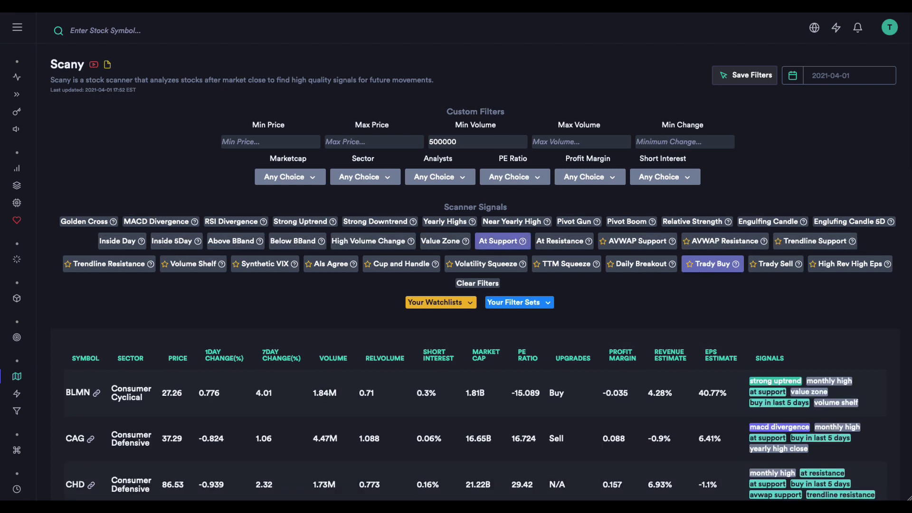
scroll(197, 242, down, 3)
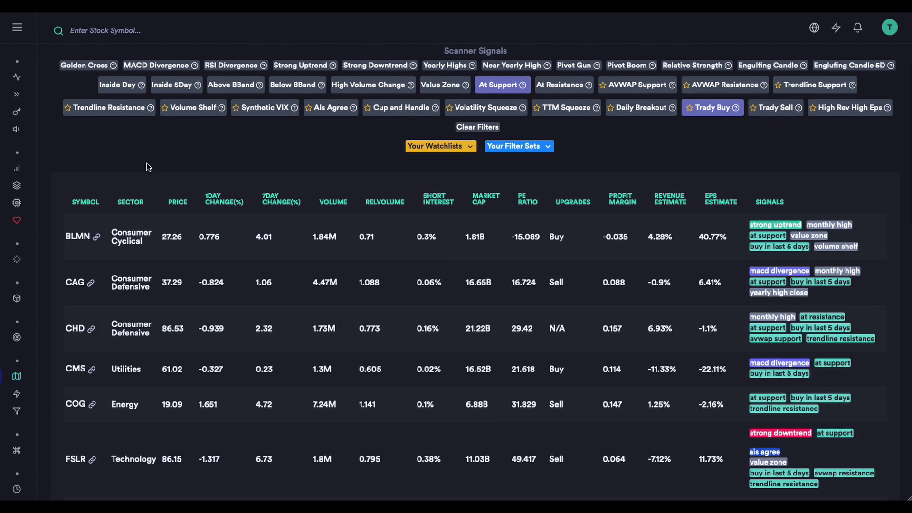
scroll(149, 166, down, 7)
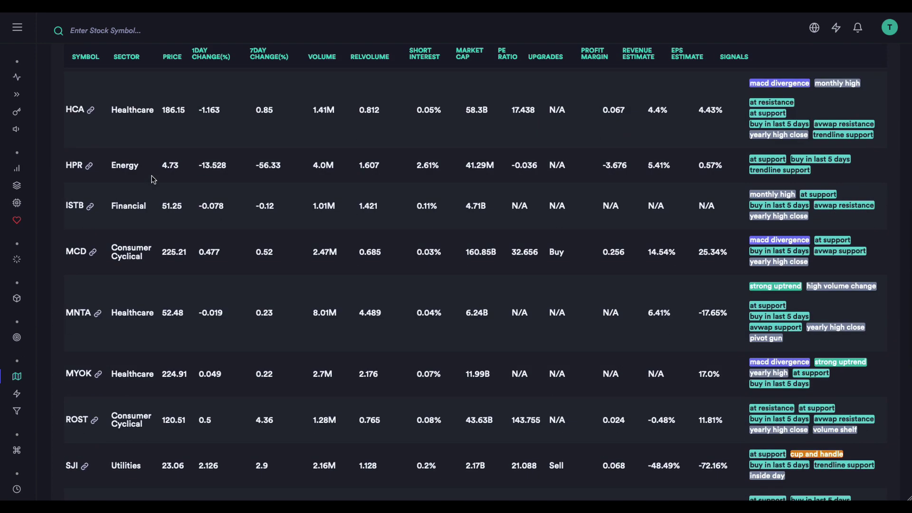
scroll(152, 179, down, 2)
scroll(72, 156, up, 1)
scroll(64, 226, down, 1)
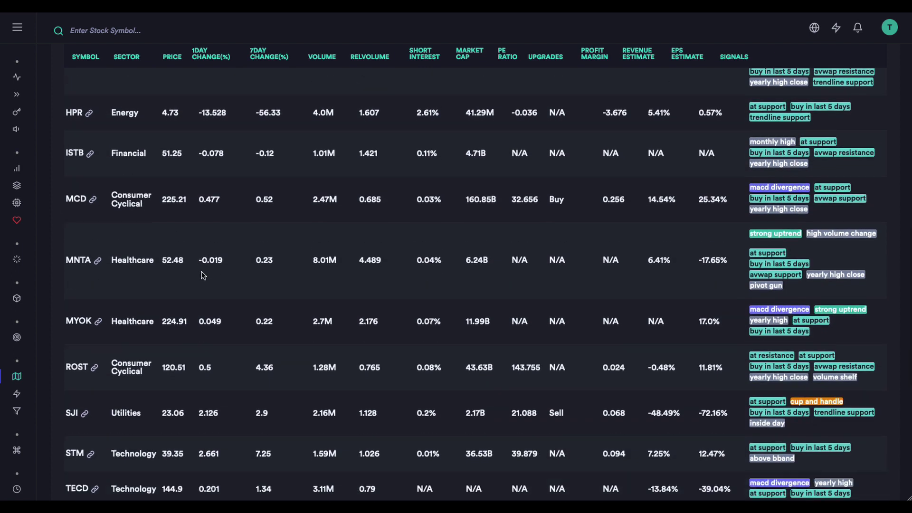
scroll(203, 276, down, 5)
scroll(204, 276, up, 15)
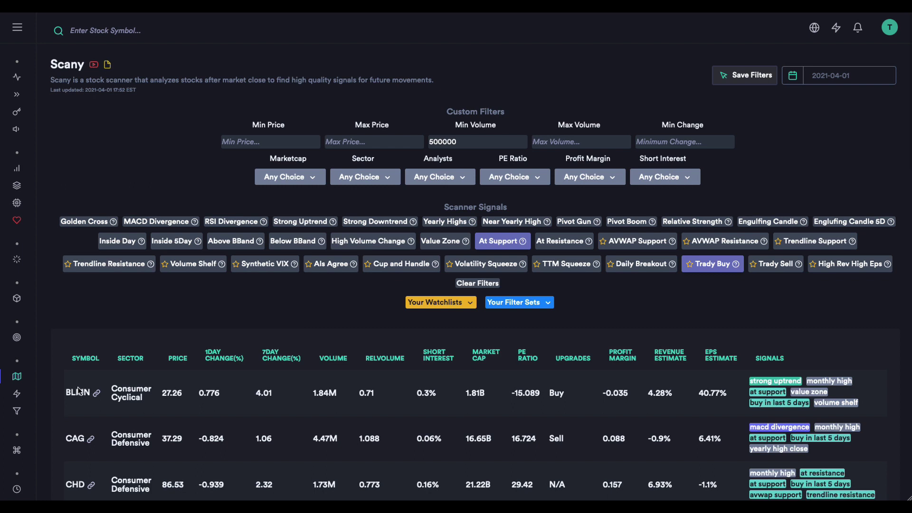
scroll(237, 408, down, 10)
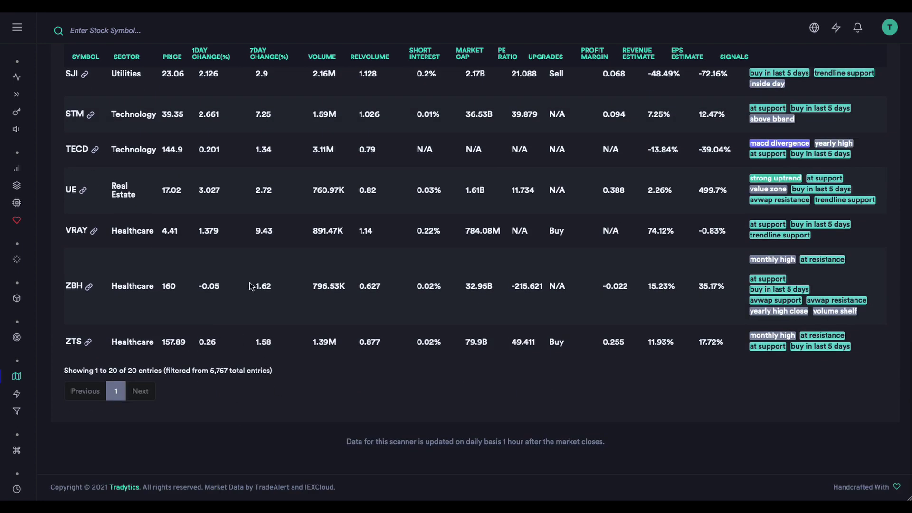
scroll(252, 286, up, 15)
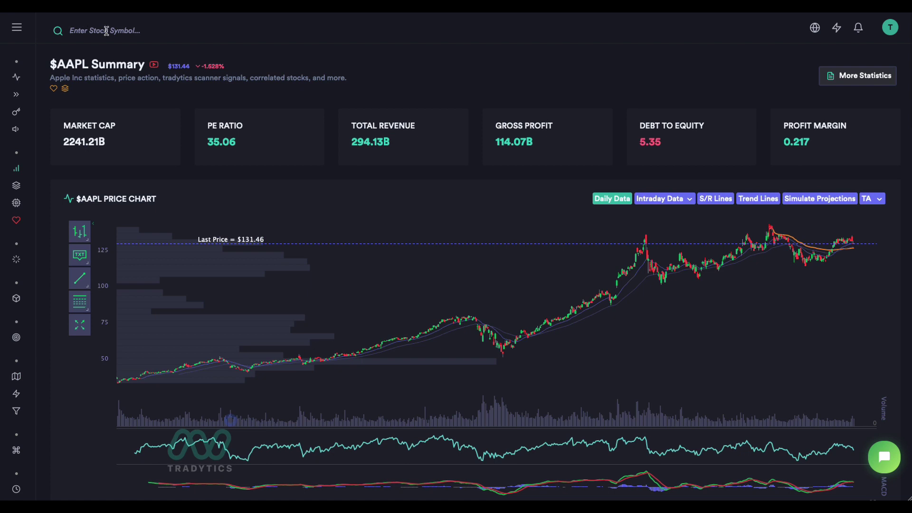
Look up BLMN, zoom its price chart to the latest months, and briefly revisit the Scany results
click(106, 31)
text(BLMN)
key(Return)
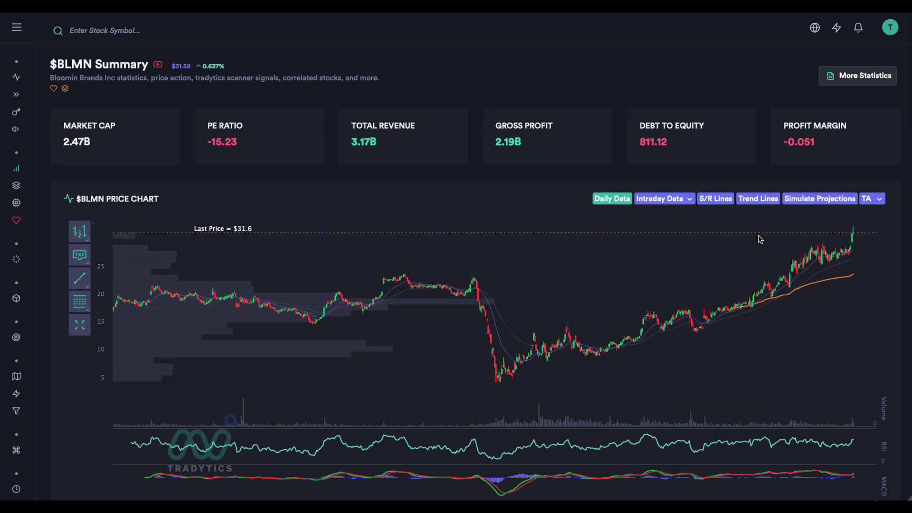
drag(754, 227, 875, 302)
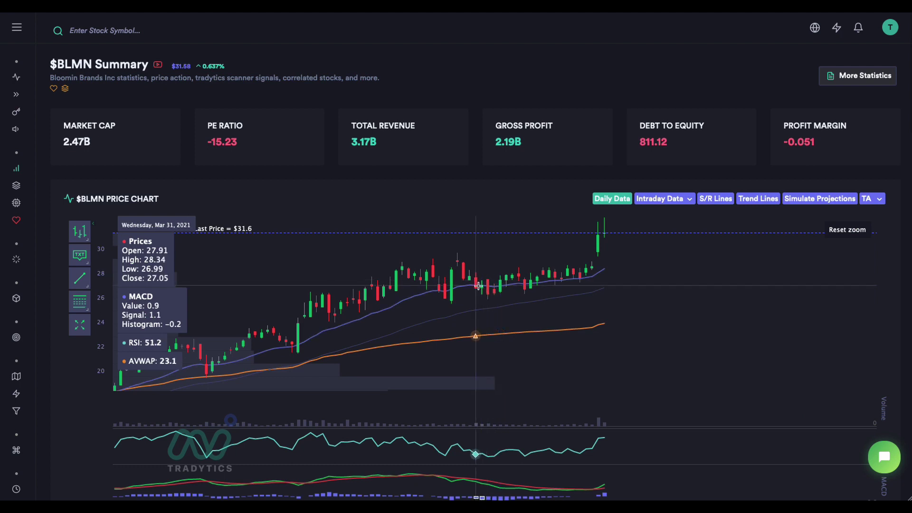
key(alt+Left)
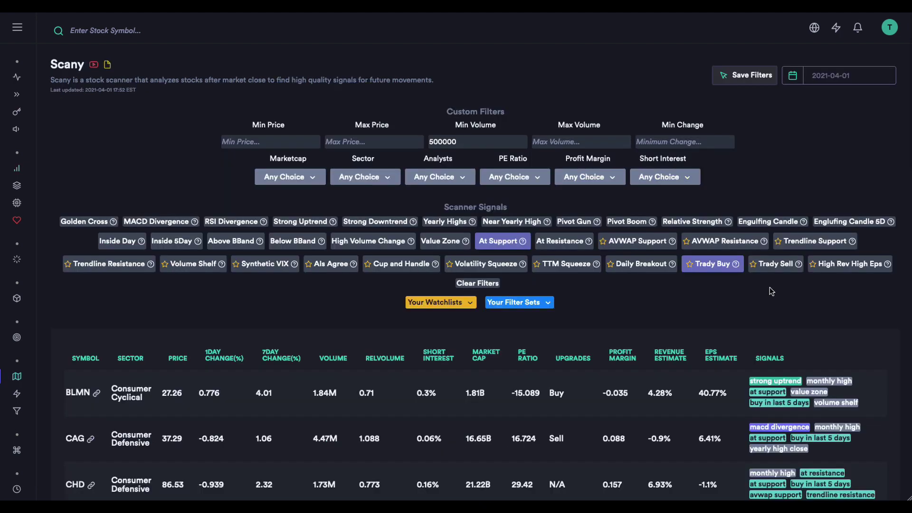
key(alt+Right)
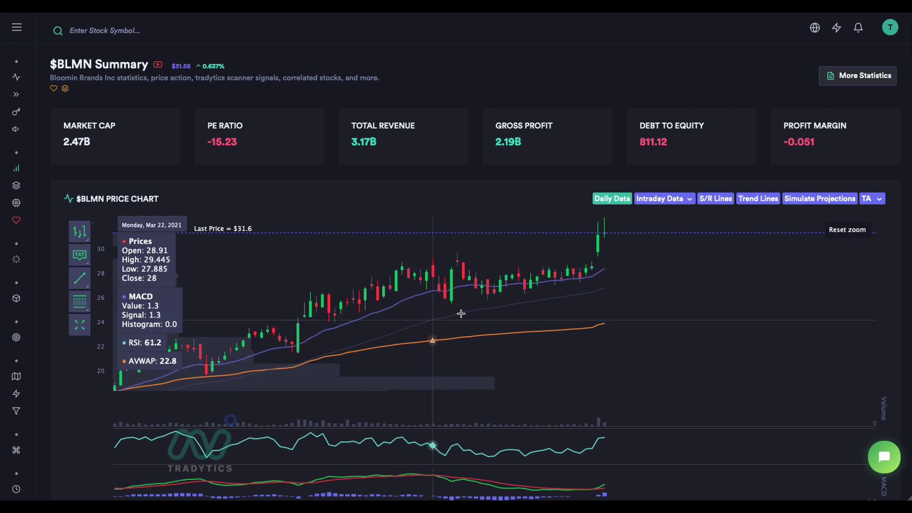
Draw a support line from BLMN's mid-chart lows past the latest candles, then nudge it lower
key(l)
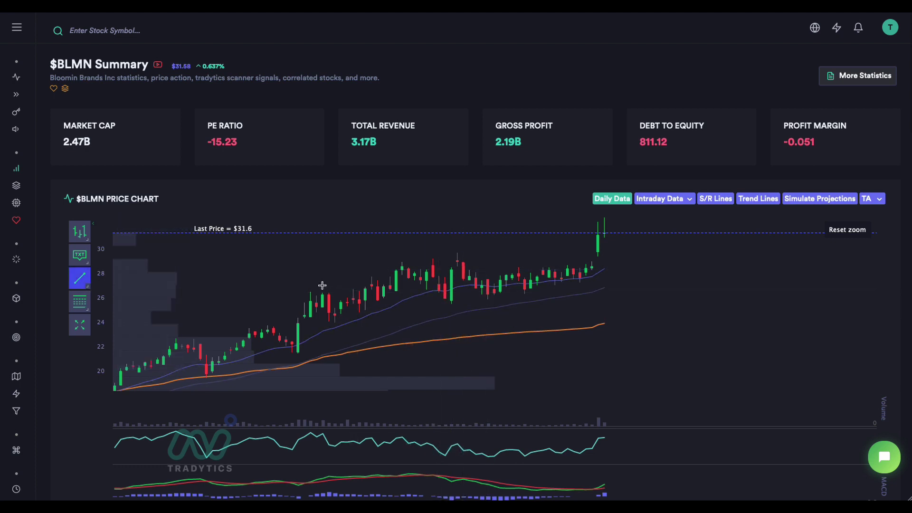
click(297, 295)
click(611, 283)
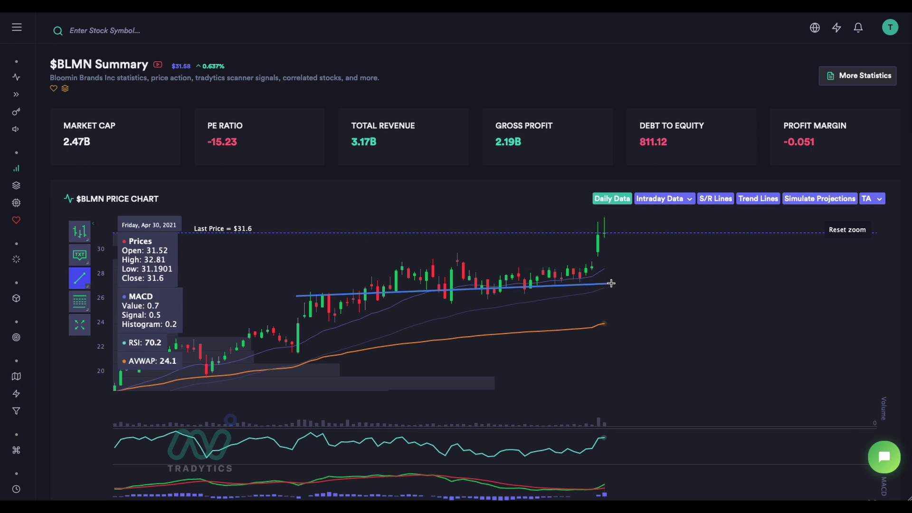
click(625, 287)
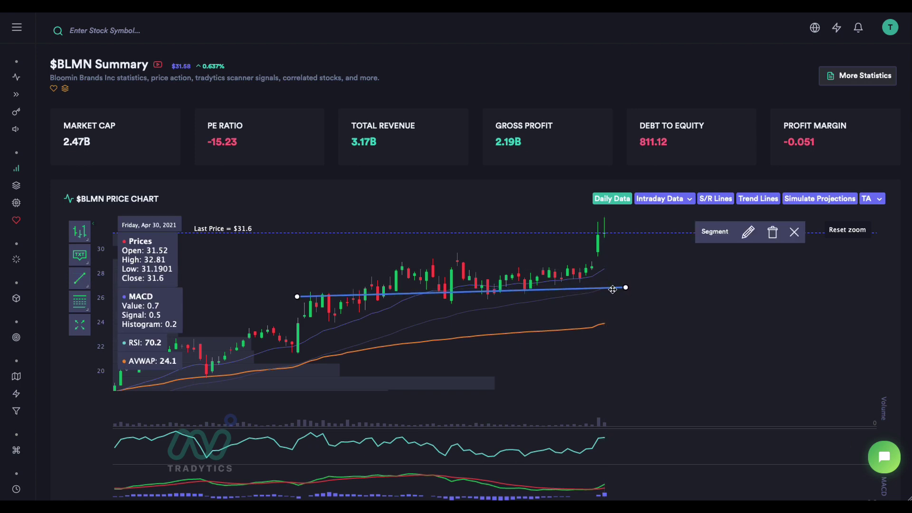
click(572, 293)
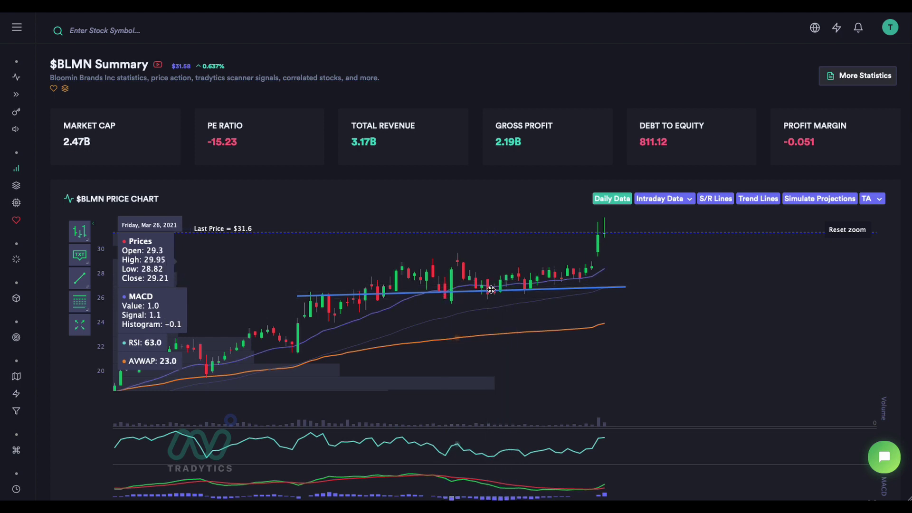
drag(495, 291, 503, 297)
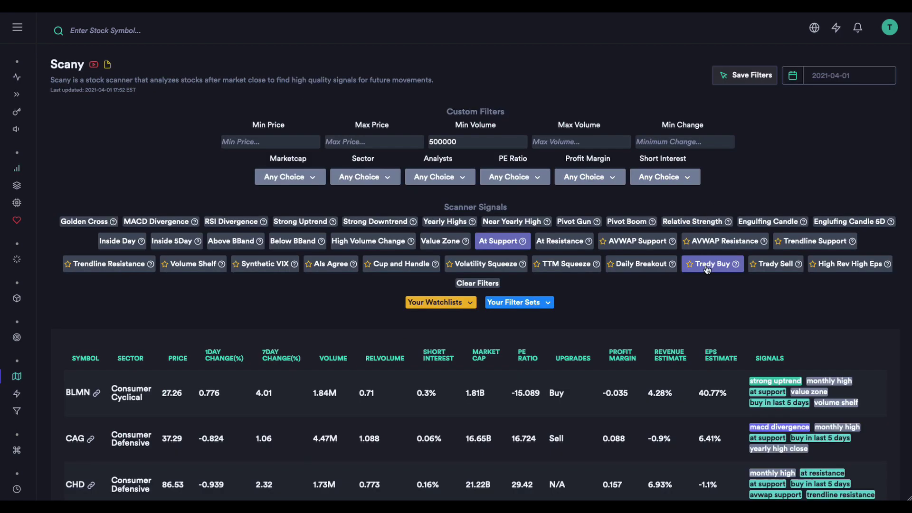
Swap the Scany filters from Trady Buy and At Support to Trady Sell and At Resistance
click(707, 265)
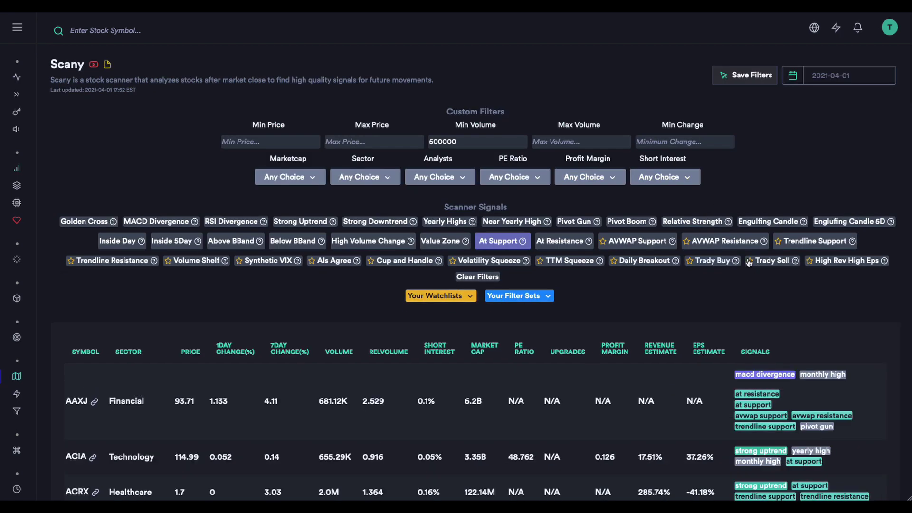
click(773, 265)
click(527, 242)
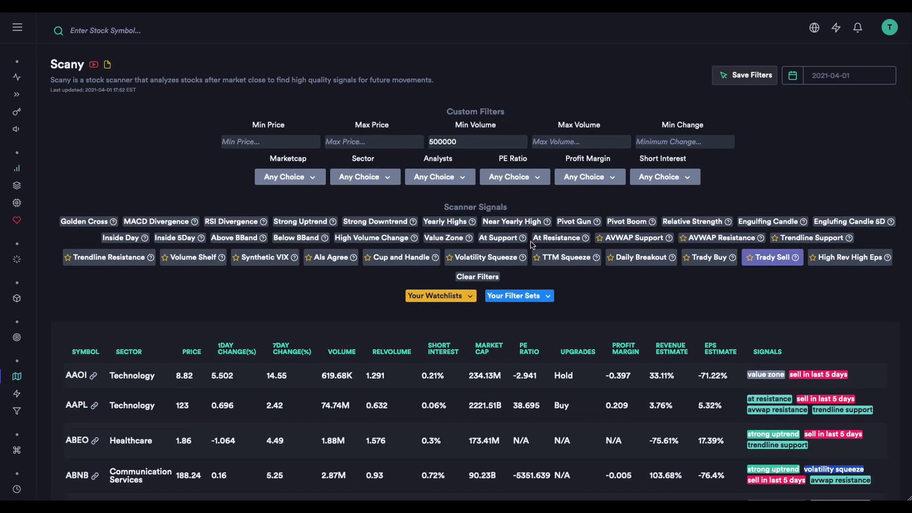
click(570, 242)
scroll(303, 318, down, 2)
scroll(303, 299, down, 6)
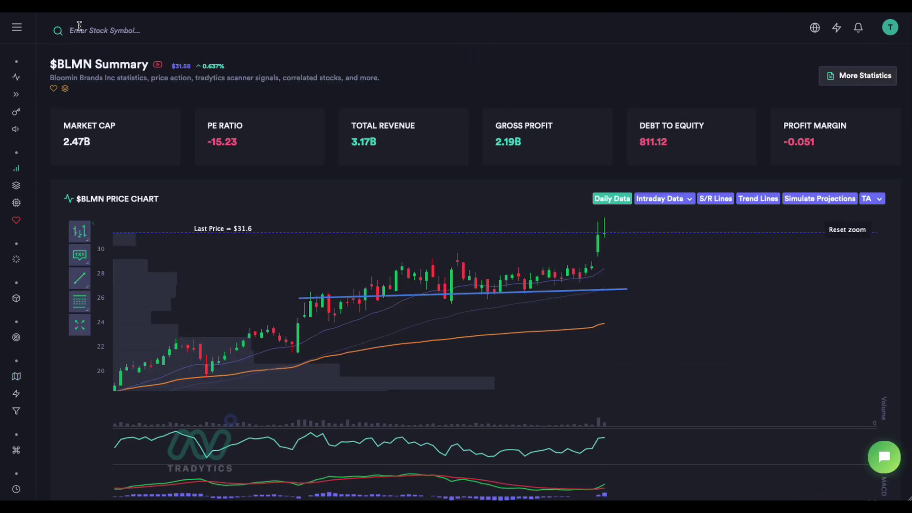
Open the AAPL summary page and zoom its price chart into the most recent months
click(79, 29)
text(AAPL)
key(Return)
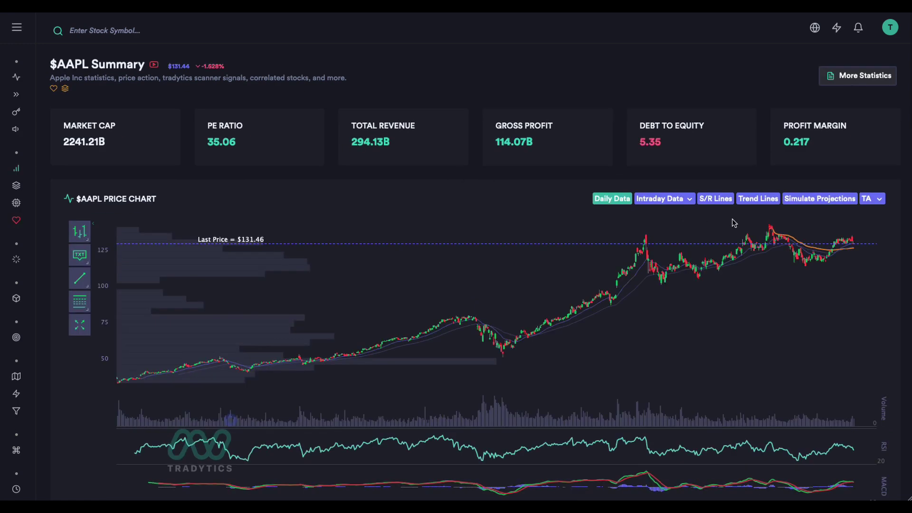
drag(734, 222, 899, 313)
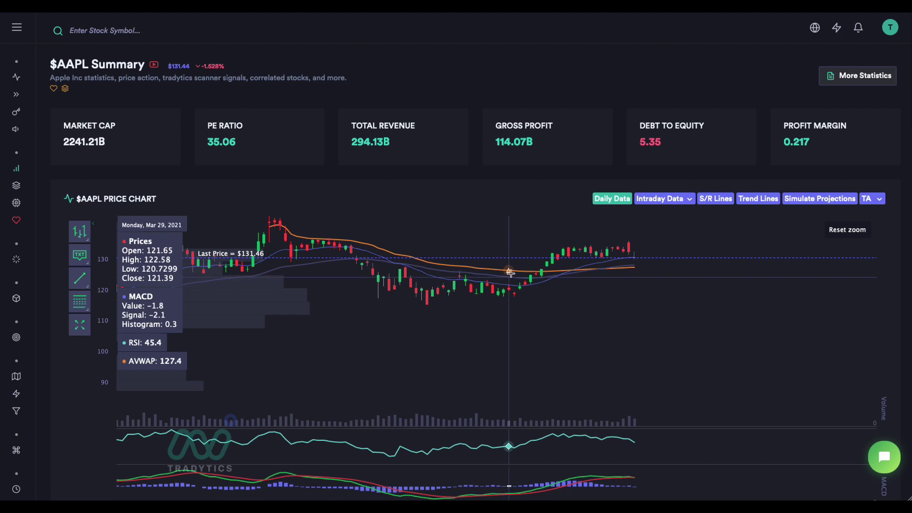
Draw a horizontal support line at about 125 on the AAPL chart and extend its right end
click(79, 278)
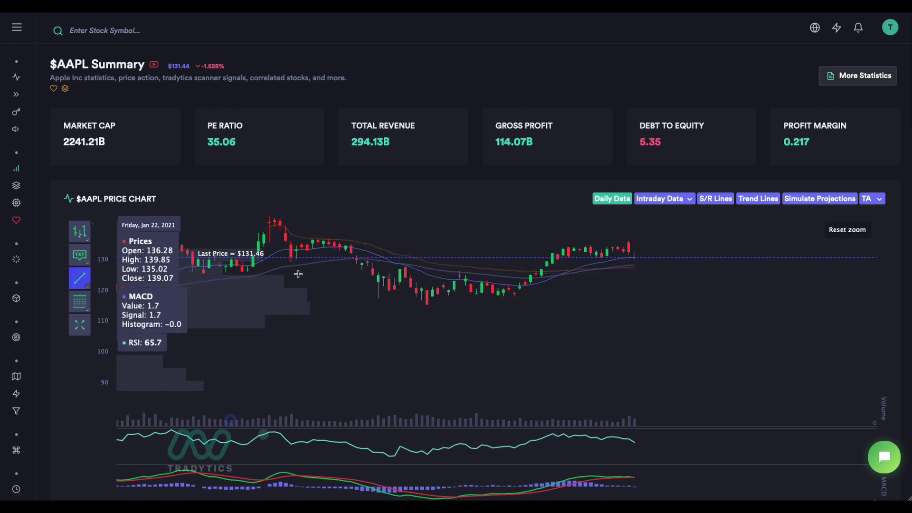
click(583, 274)
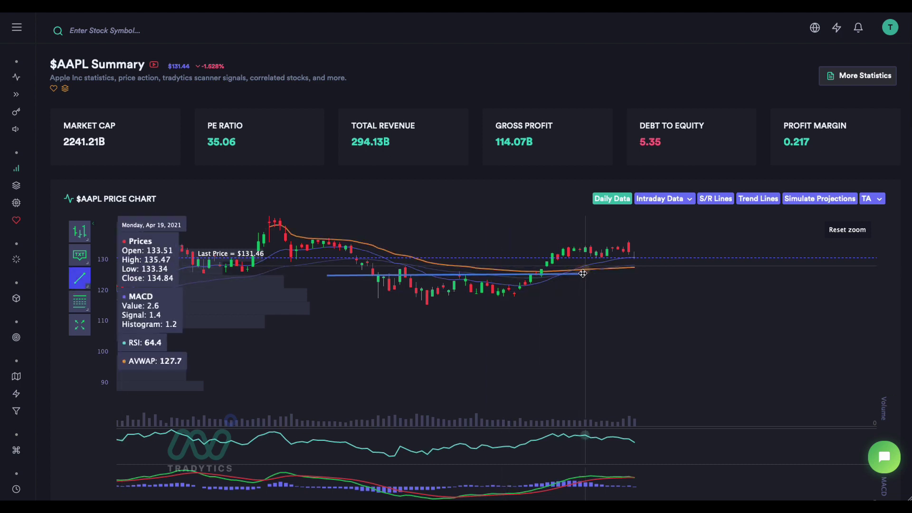
click(327, 275)
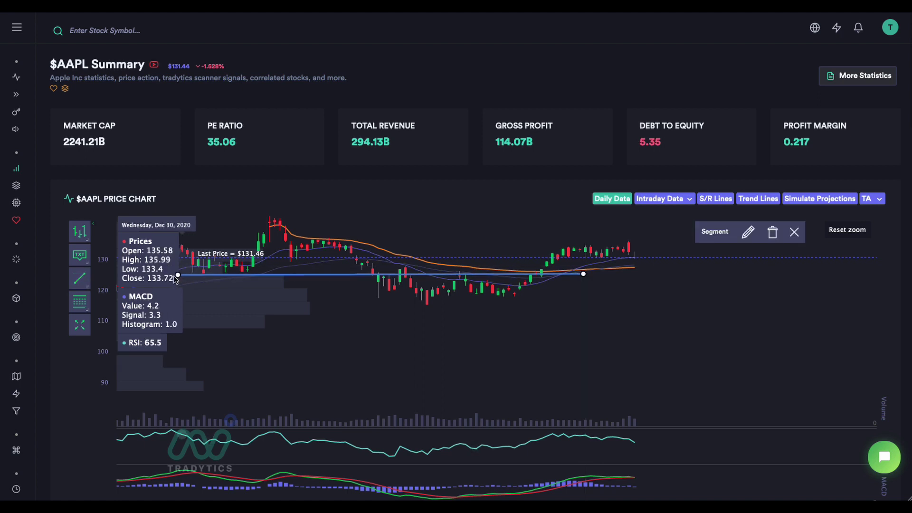
click(569, 278)
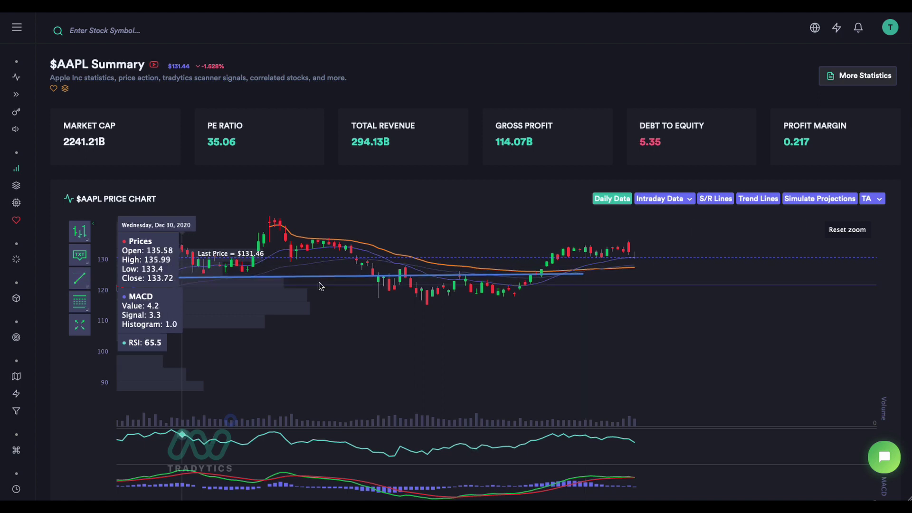
click(582, 274)
drag(586, 272, 597, 270)
click(591, 277)
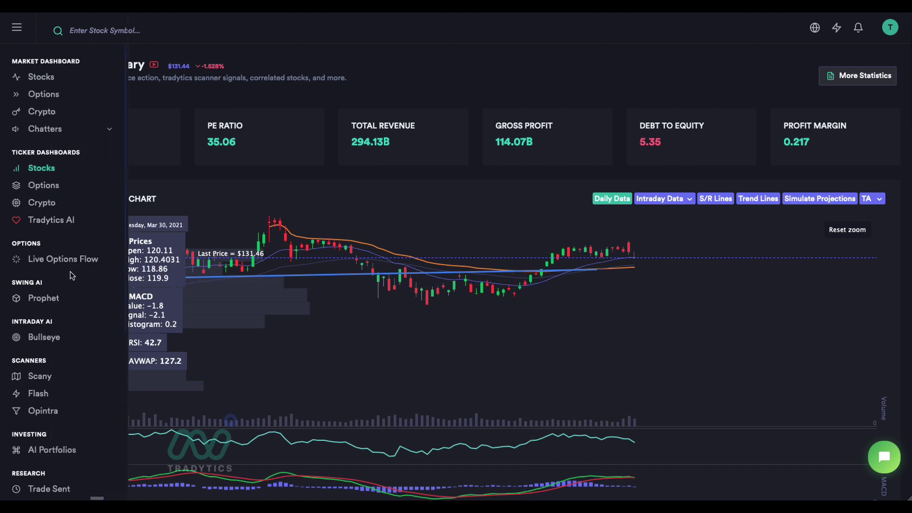
Add another line on the AAPL chart, then zoom the BBBY chart into its recent months
click(80, 283)
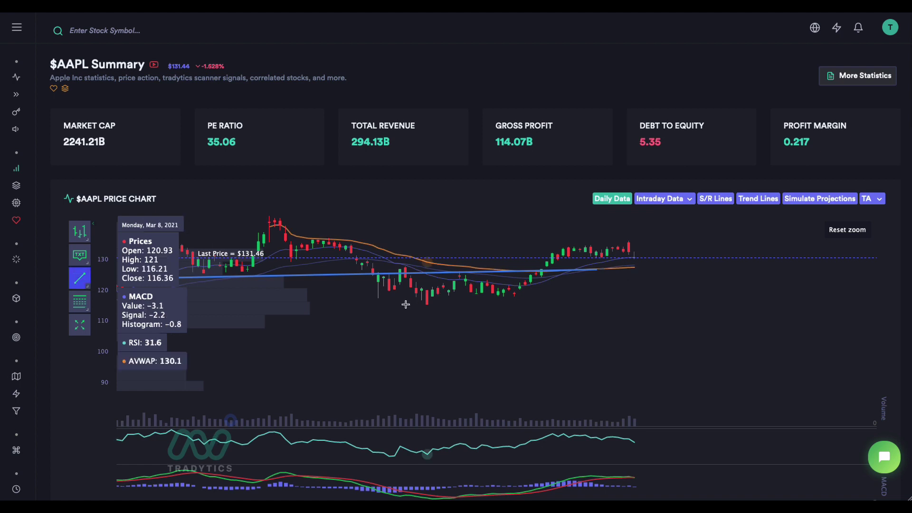
click(366, 302)
click(585, 295)
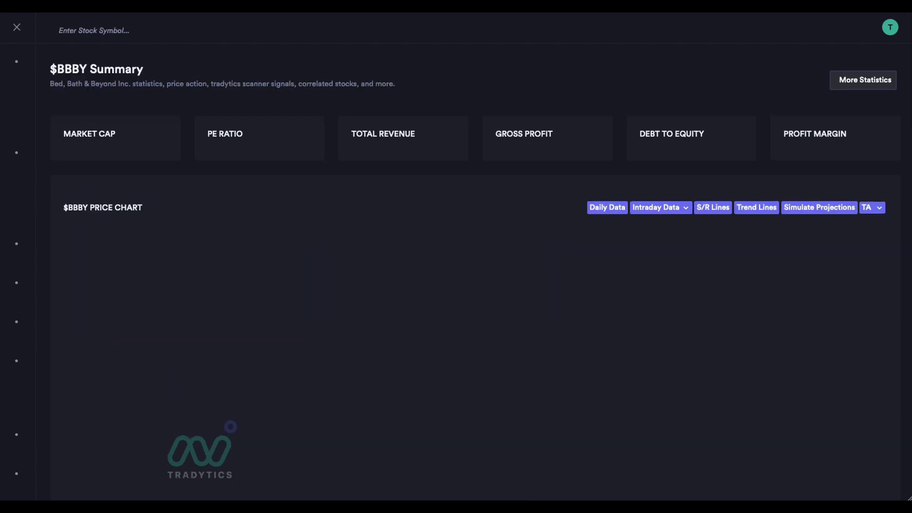
drag(716, 251, 876, 353)
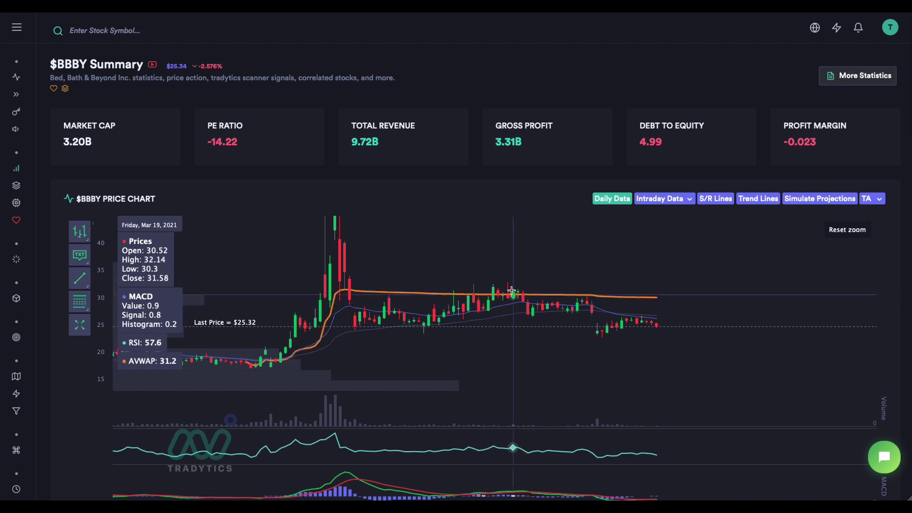
Draw a horizontal resistance line at about 31 across the BBBY chart past the latest candles
click(79, 278)
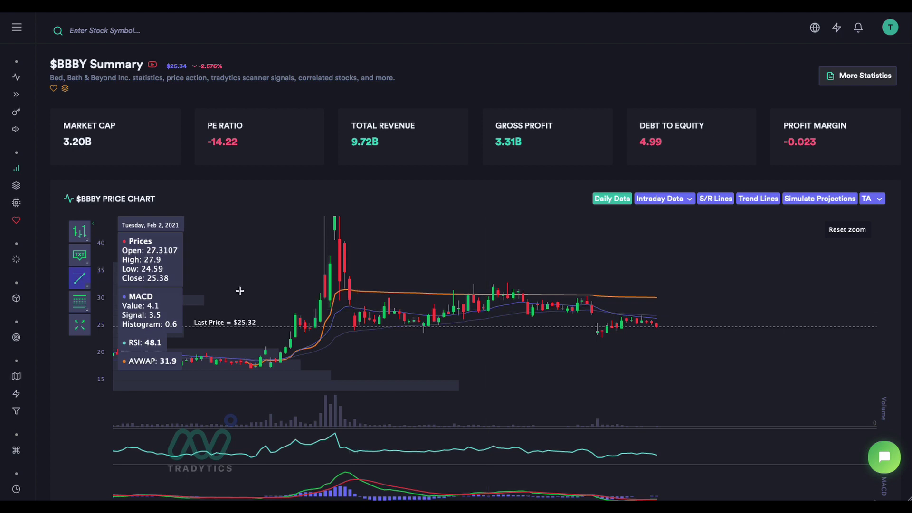
click(374, 293)
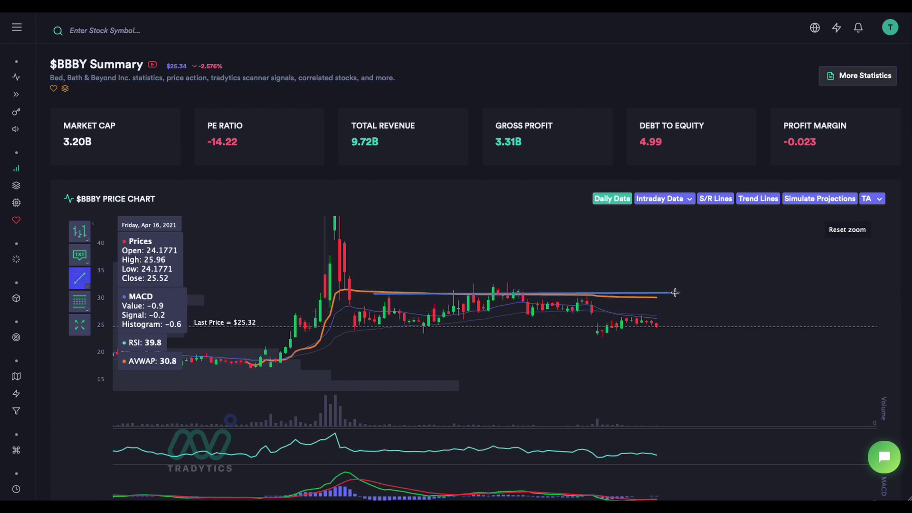
click(669, 292)
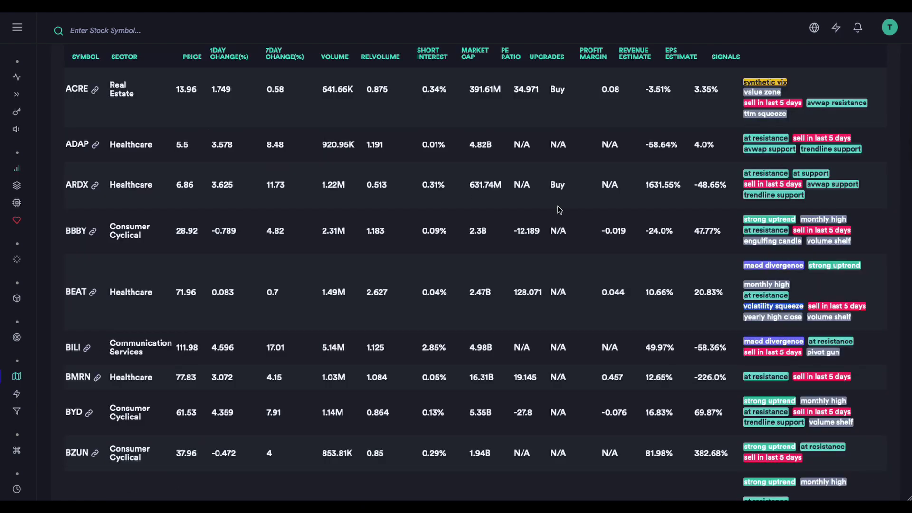
scroll(559, 210, up, 8)
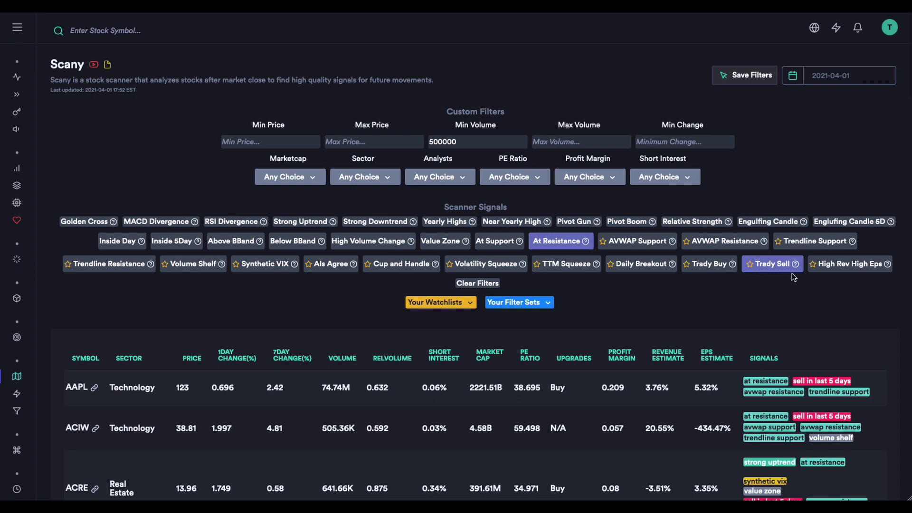